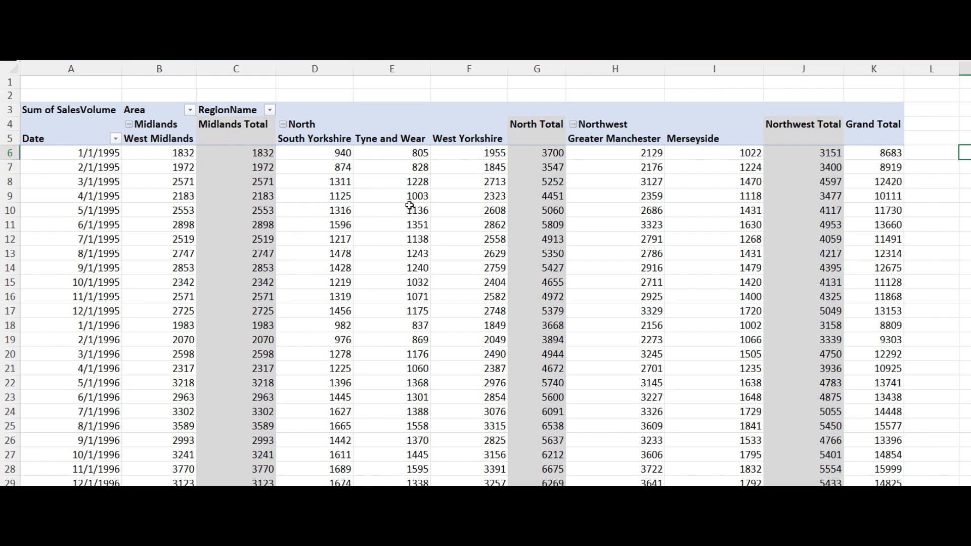
mouse_move(484, 351)
mouse_move(326, 282)
mouse_move(392, 287)
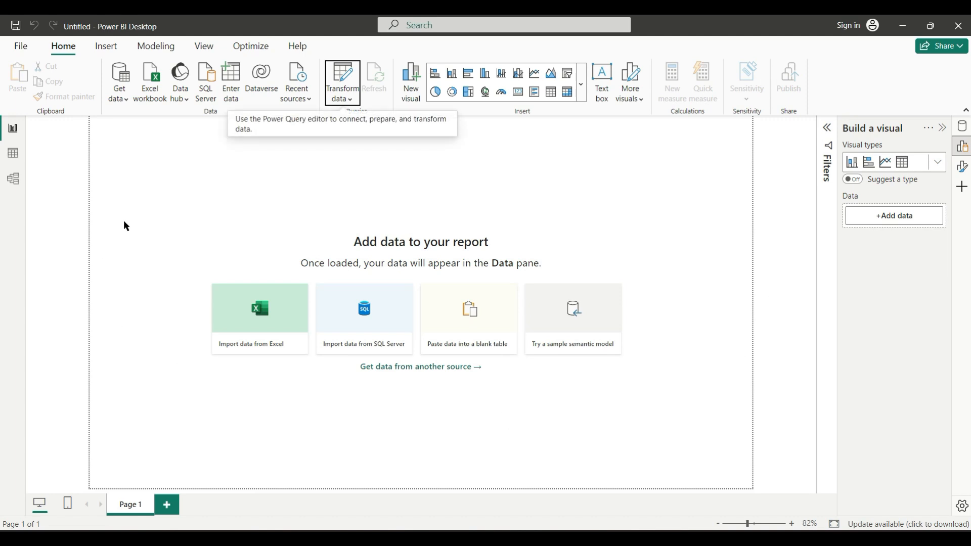
Open the Power Query Editor in Power BI Desktop and choose the Pvt Excel workbook as a new data source
click(349, 101)
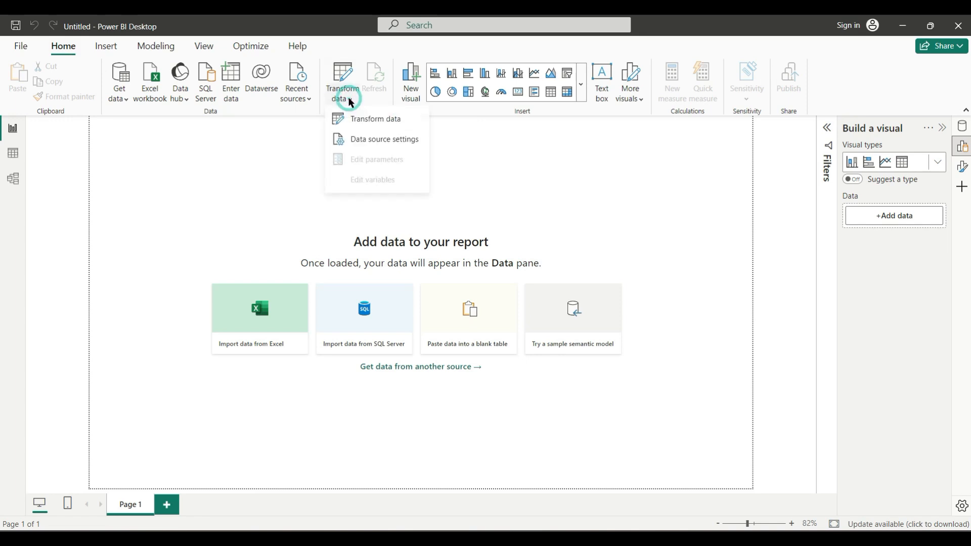
click(366, 120)
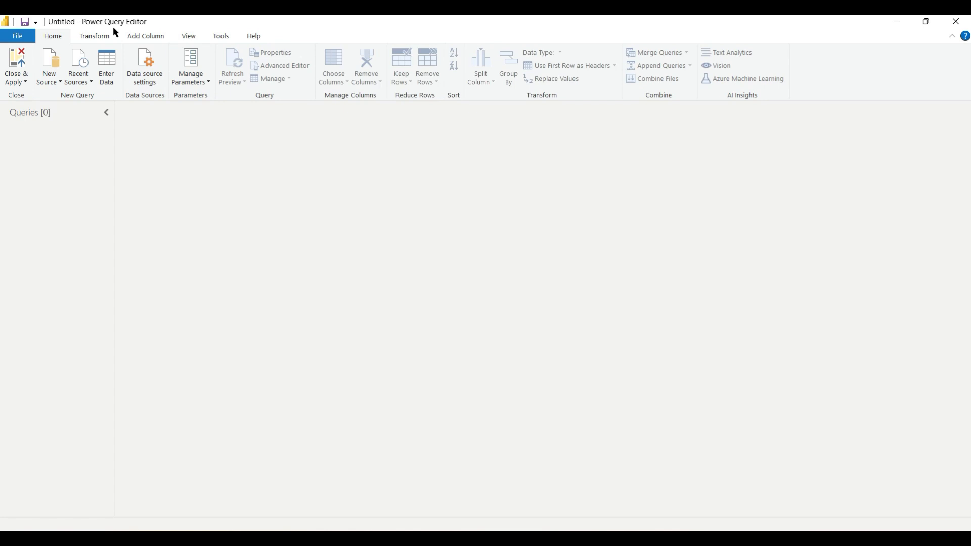
click(58, 83)
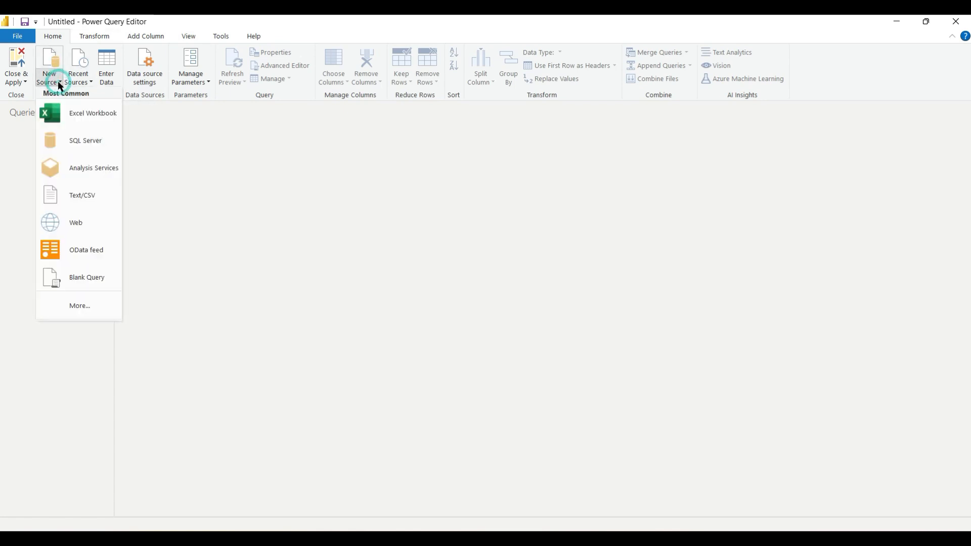
click(74, 116)
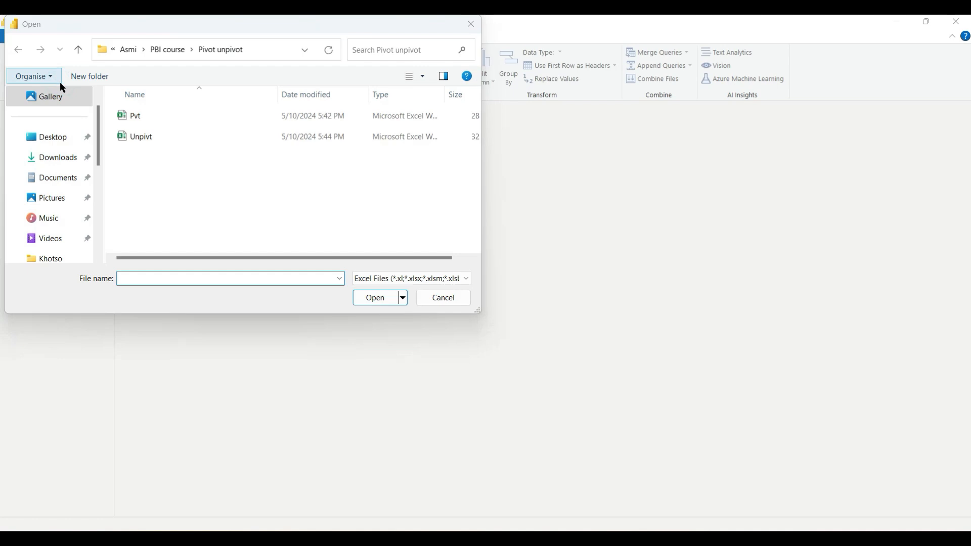
click(135, 115)
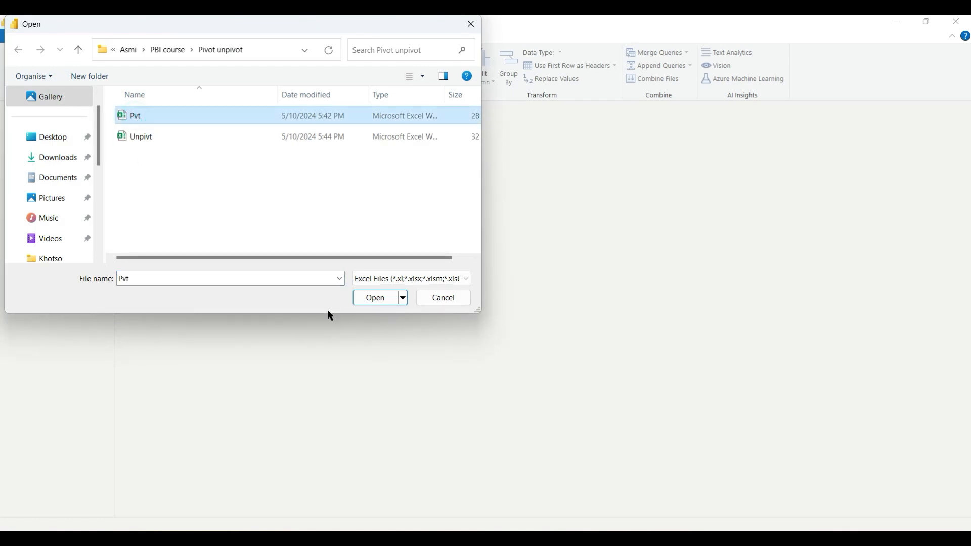
click(376, 298)
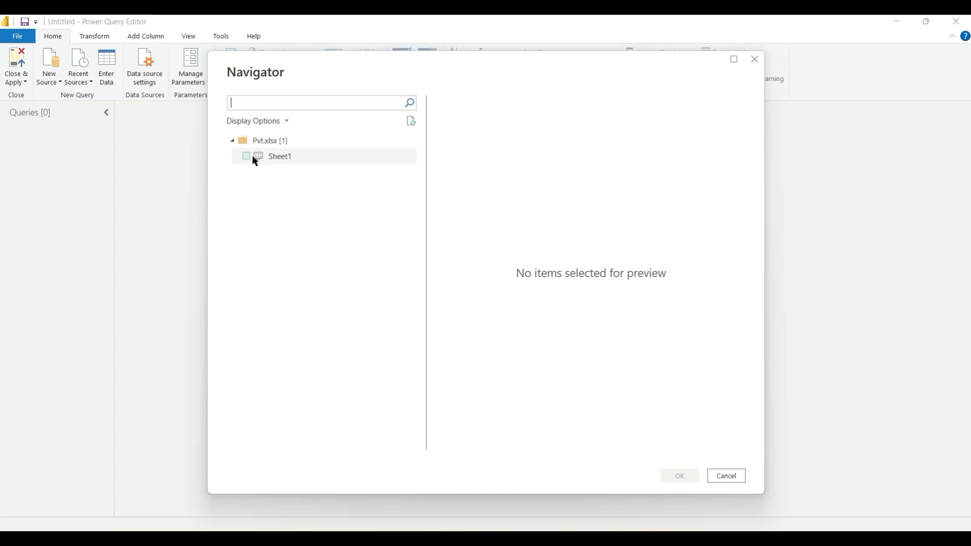
Load Sheet1 from the Pvt.xlsx workbook as a query
click(247, 155)
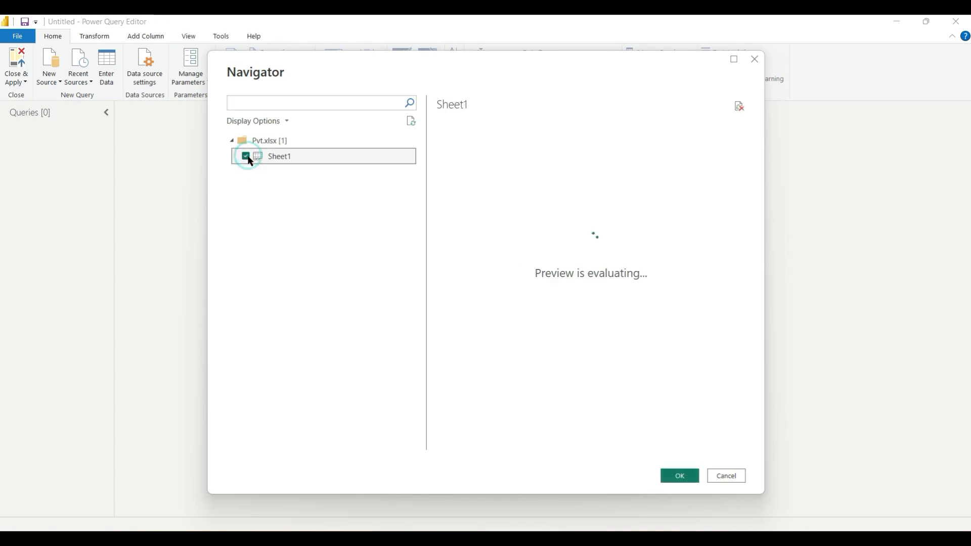
drag(504, 445, 488, 456)
click(677, 478)
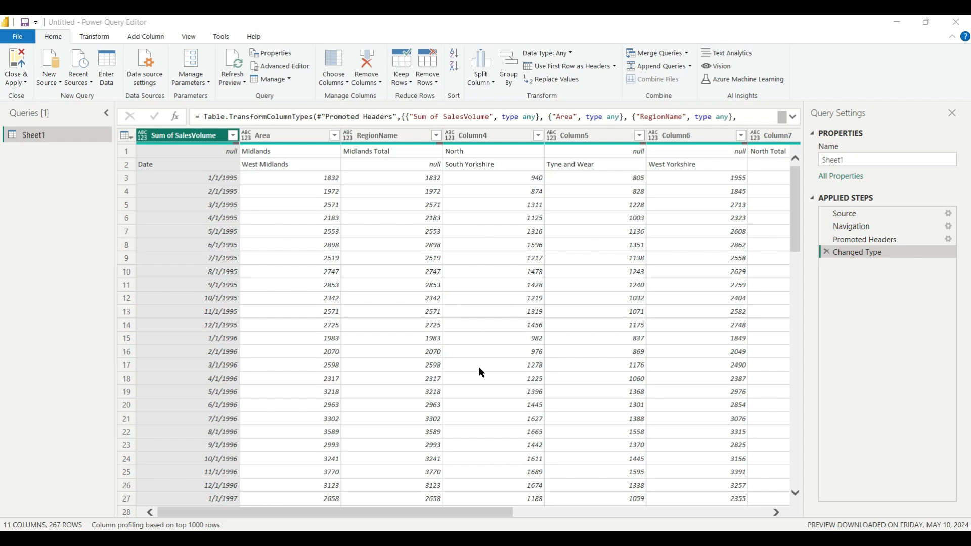
Delete the automatic Changed Type and Promoted Headers steps from the Sheet1 query
scroll(479, 368, down, 7)
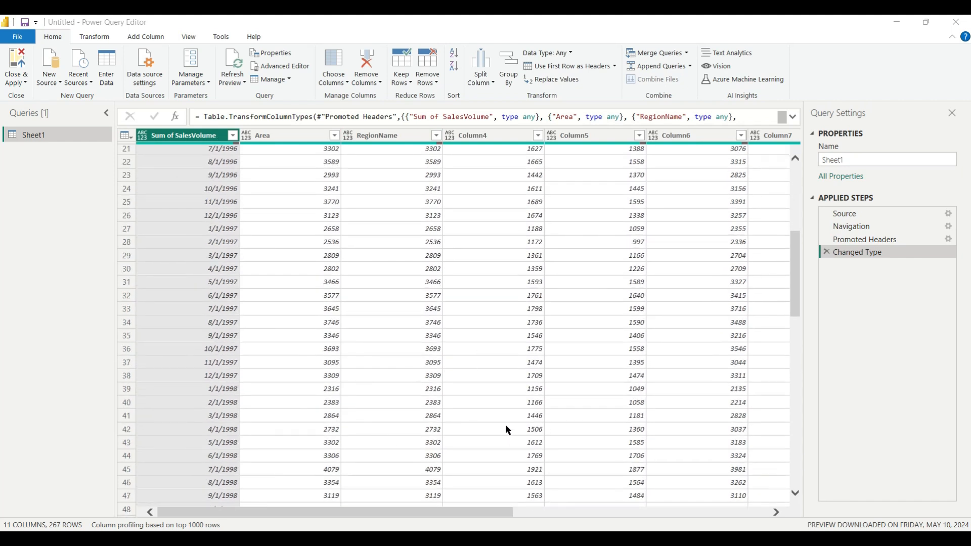
scroll(490, 347, up, 7)
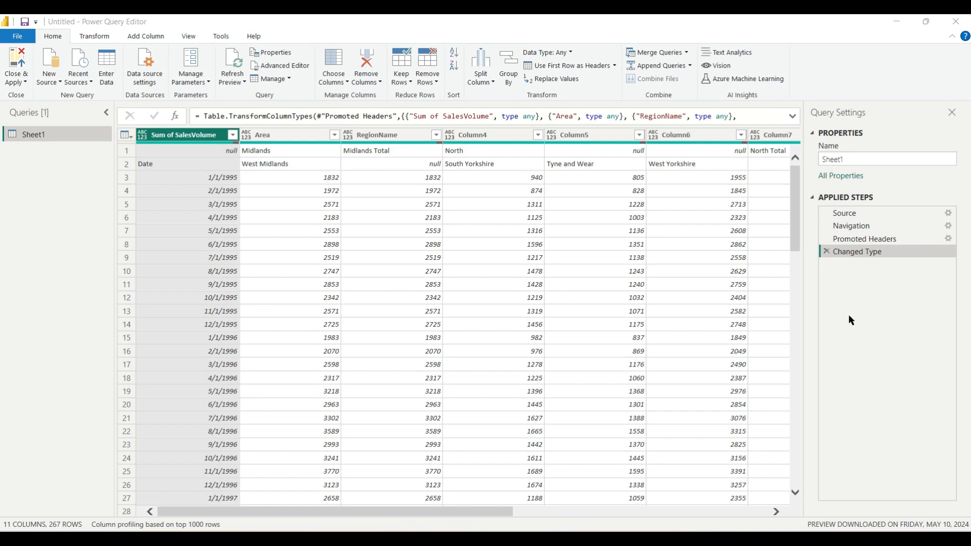
click(826, 251)
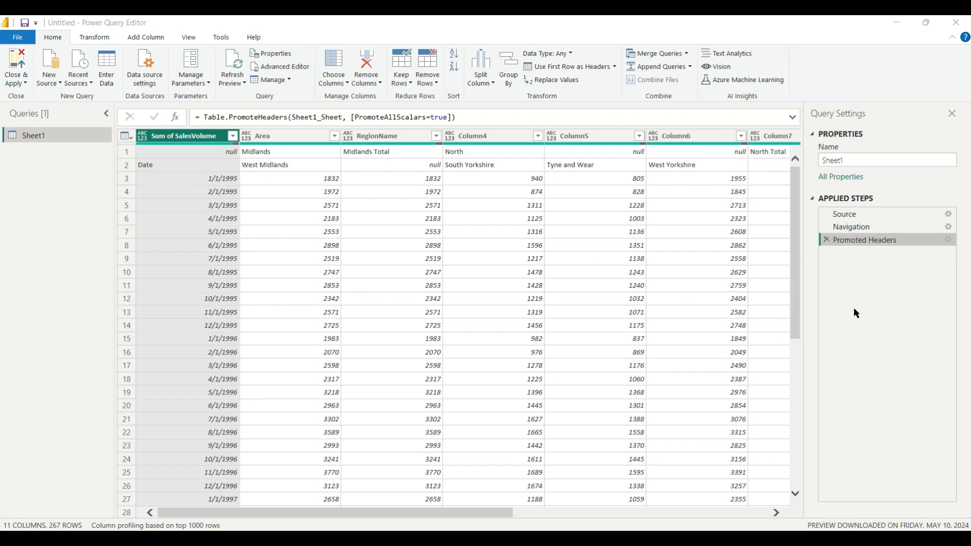
click(827, 241)
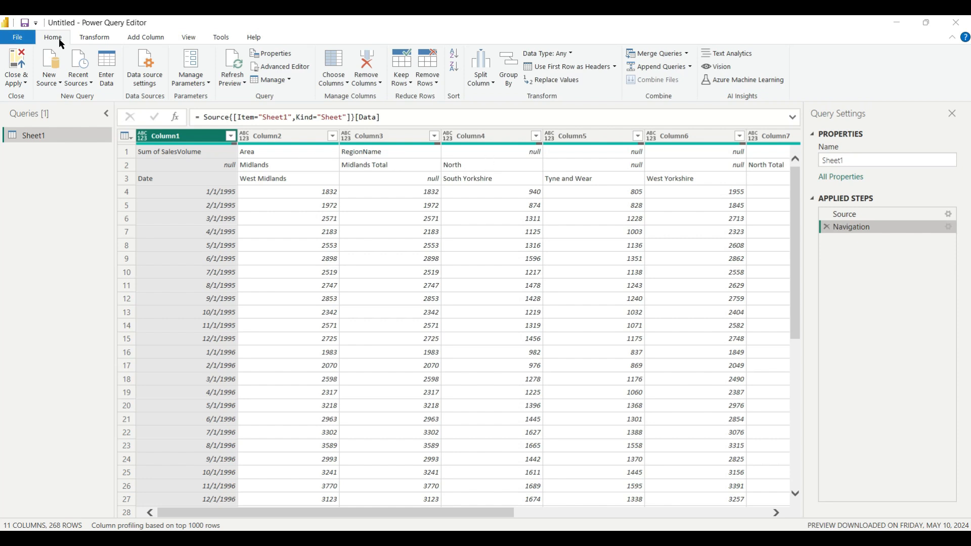
Remove the top 1 row from the Sheet1 table
click(435, 83)
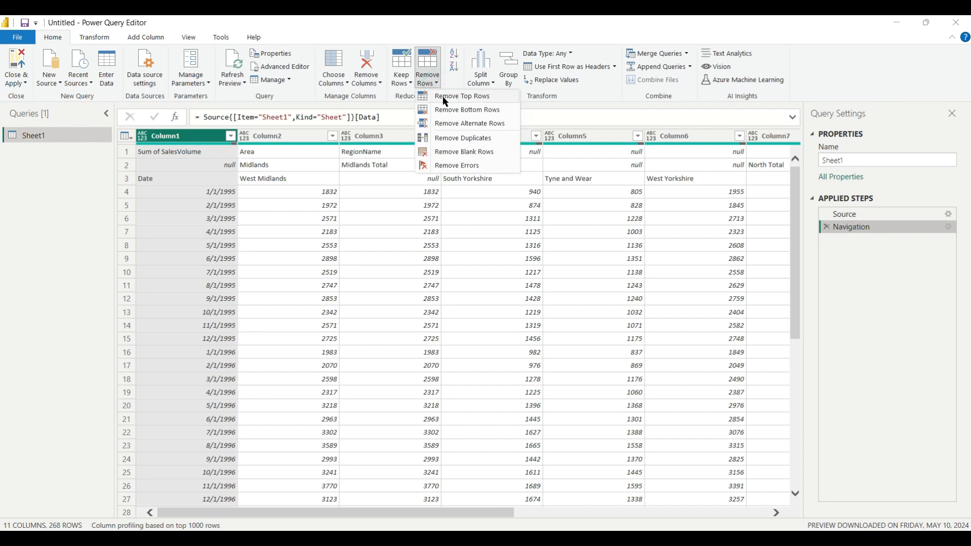
click(445, 101)
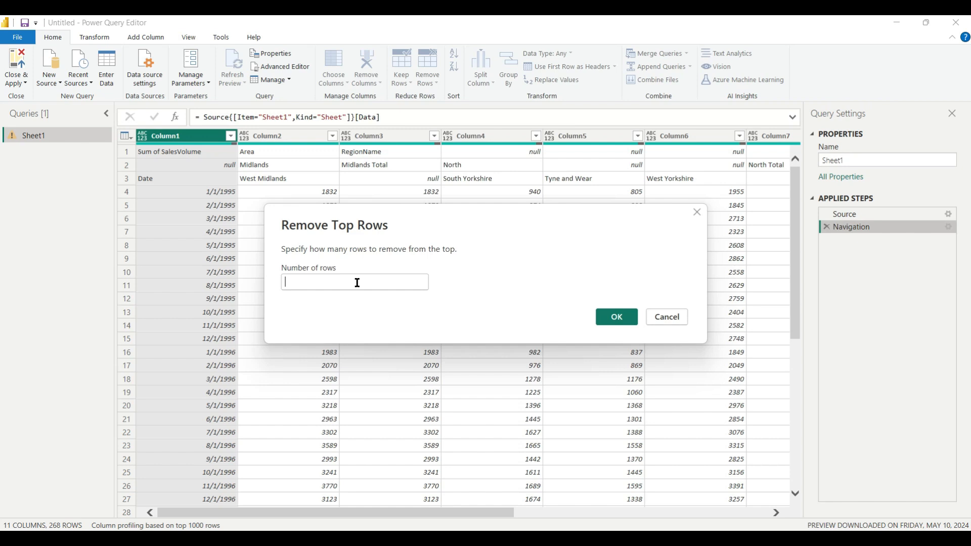
text(1)
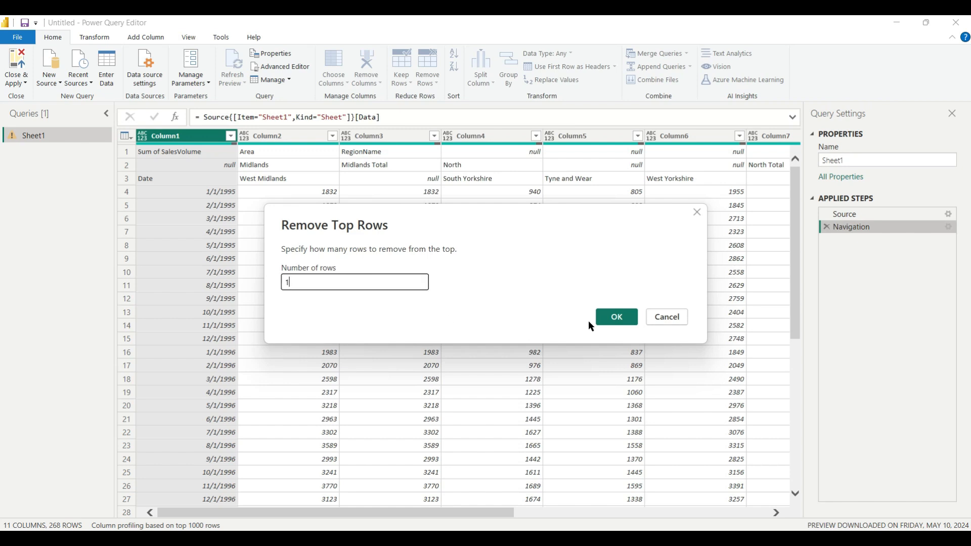
click(611, 317)
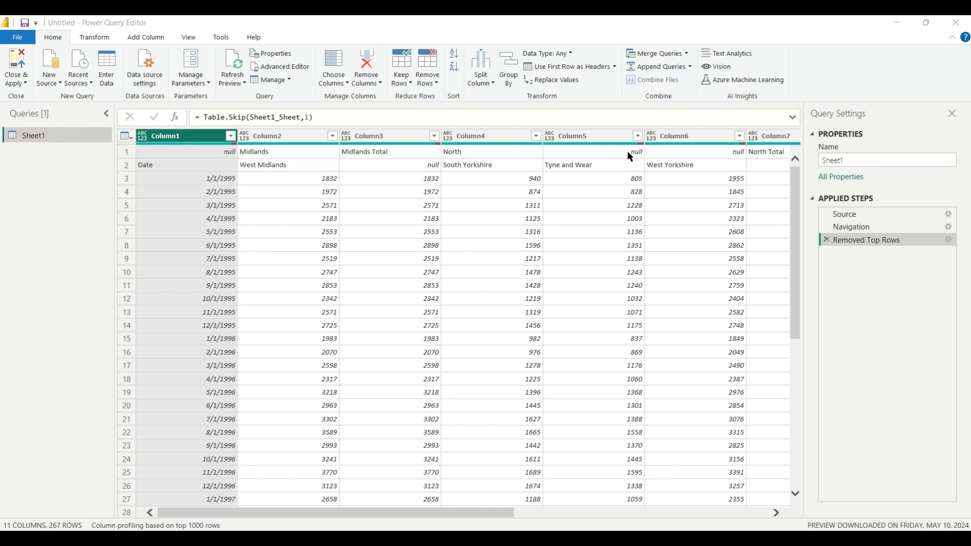
click(95, 39)
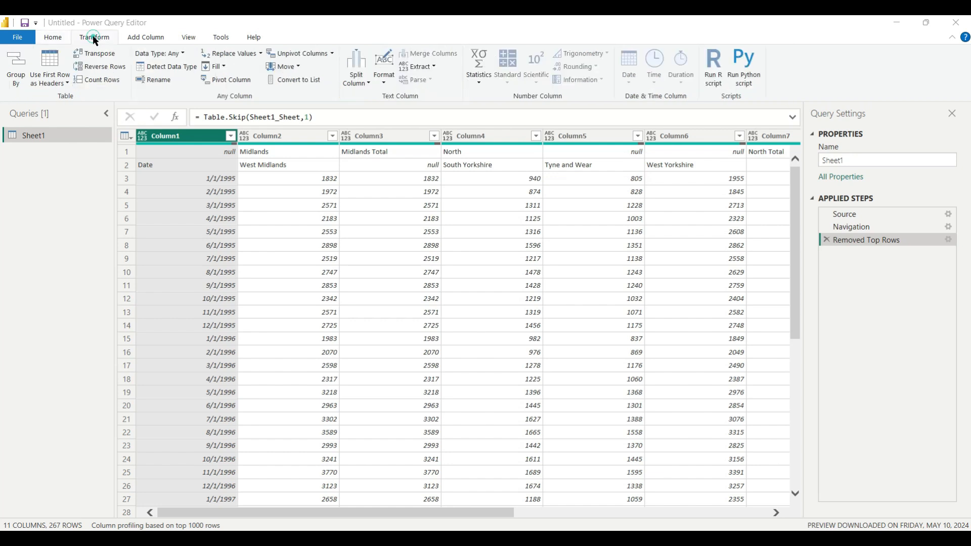
click(225, 66)
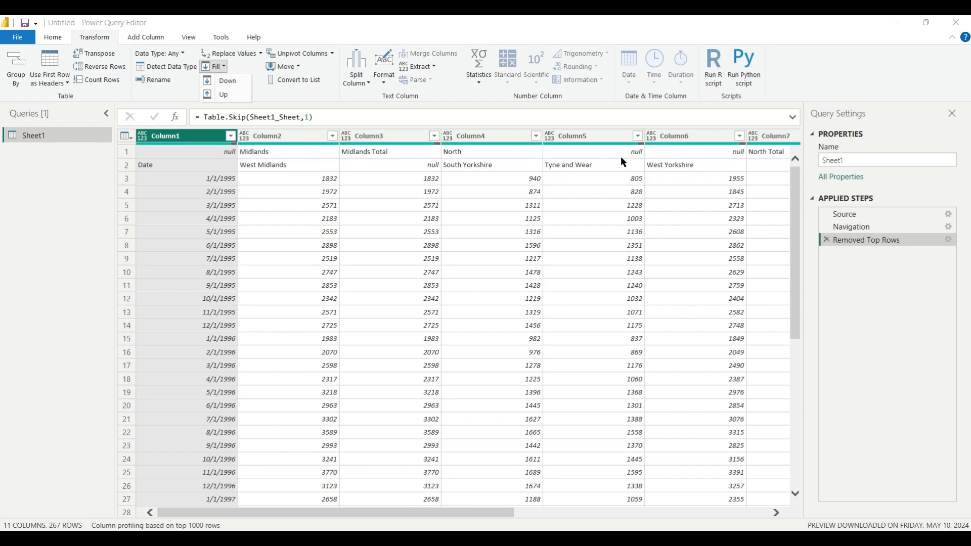
click(643, 251)
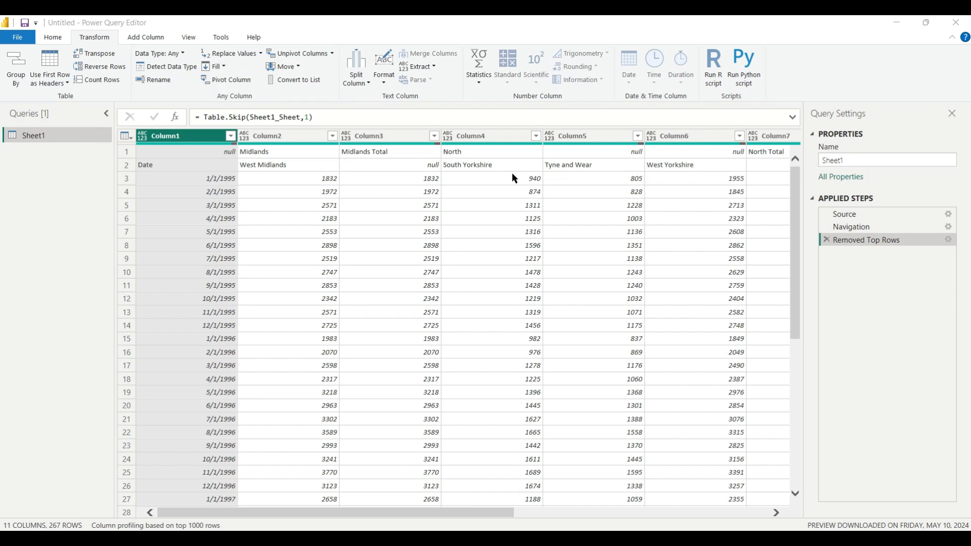
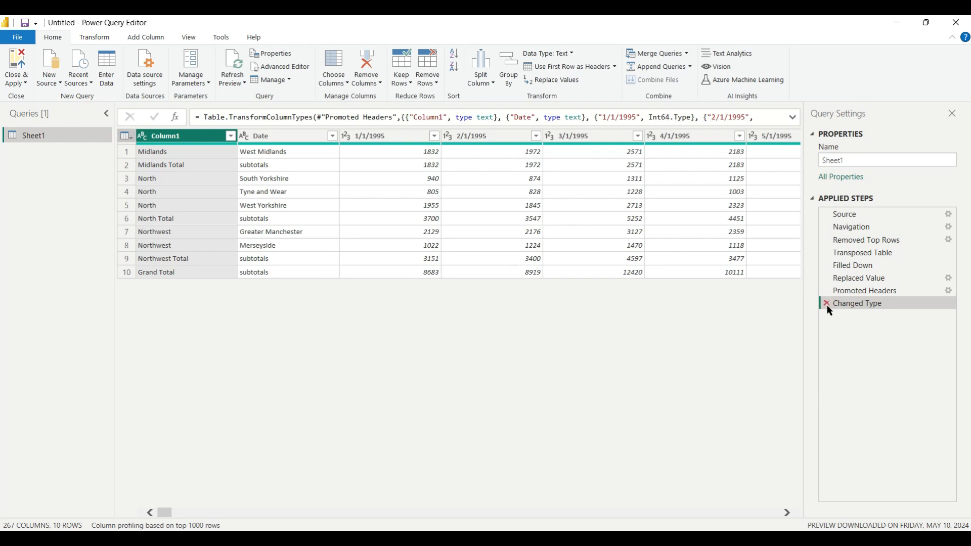
Delete the automatic Changed Type step that follows Promoted Headers in the applied steps
click(826, 303)
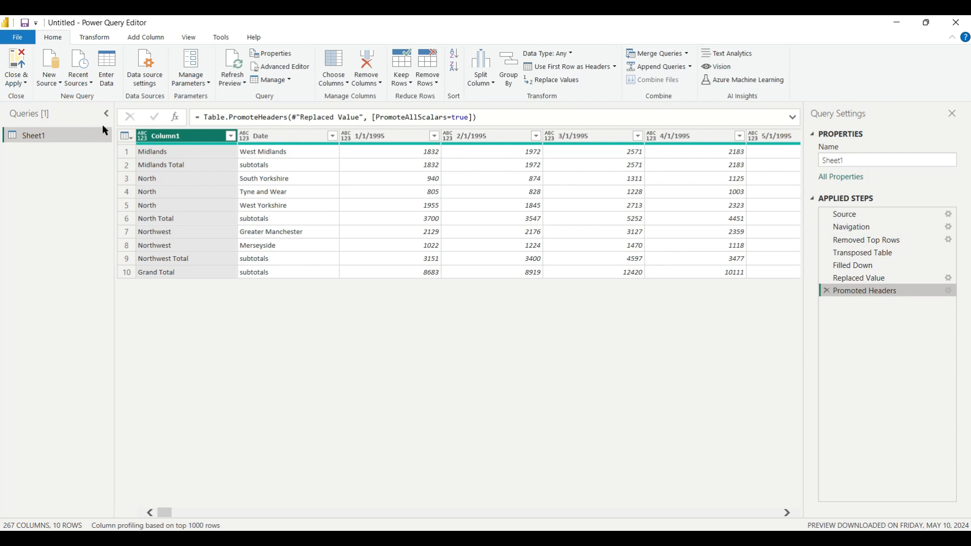
click(88, 40)
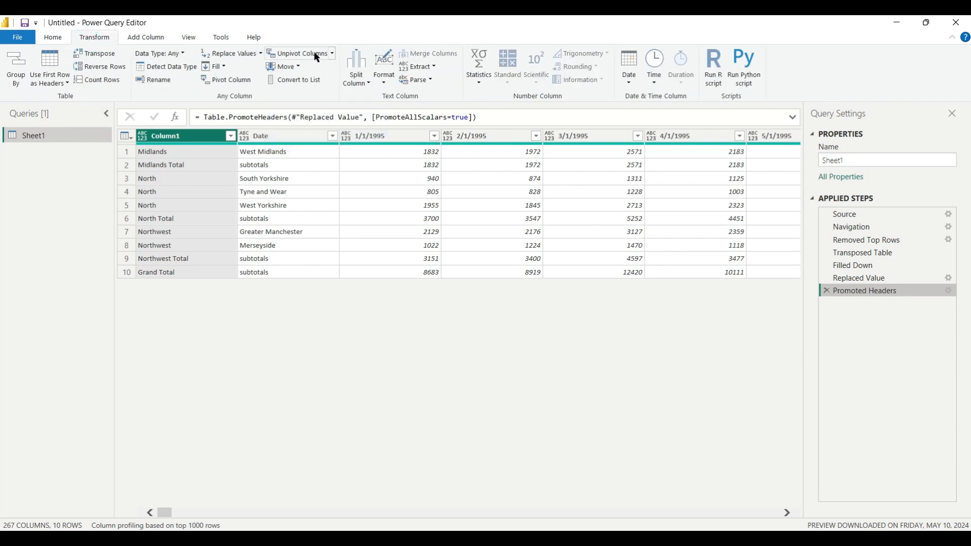
click(332, 53)
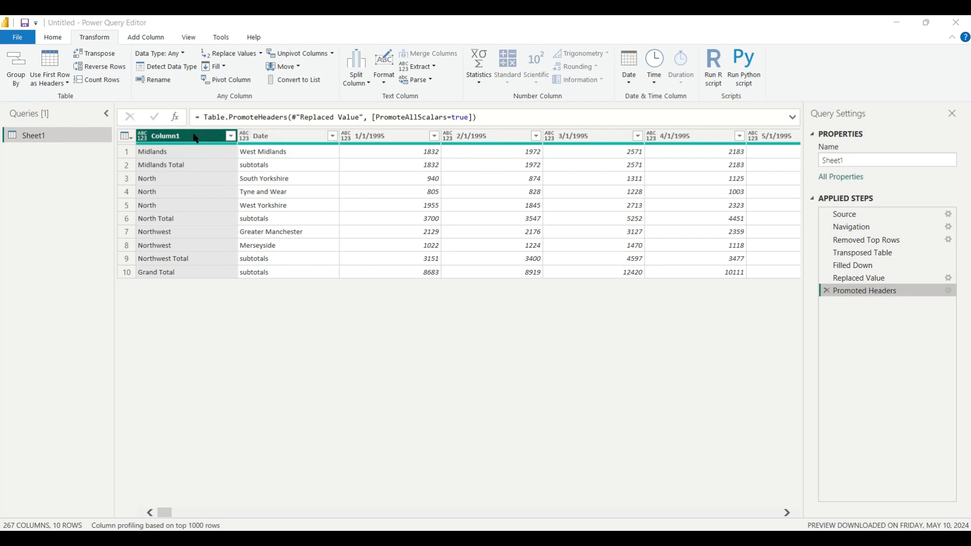
Rename Column1 to Area and the Date column to Regions
double_click(176, 136)
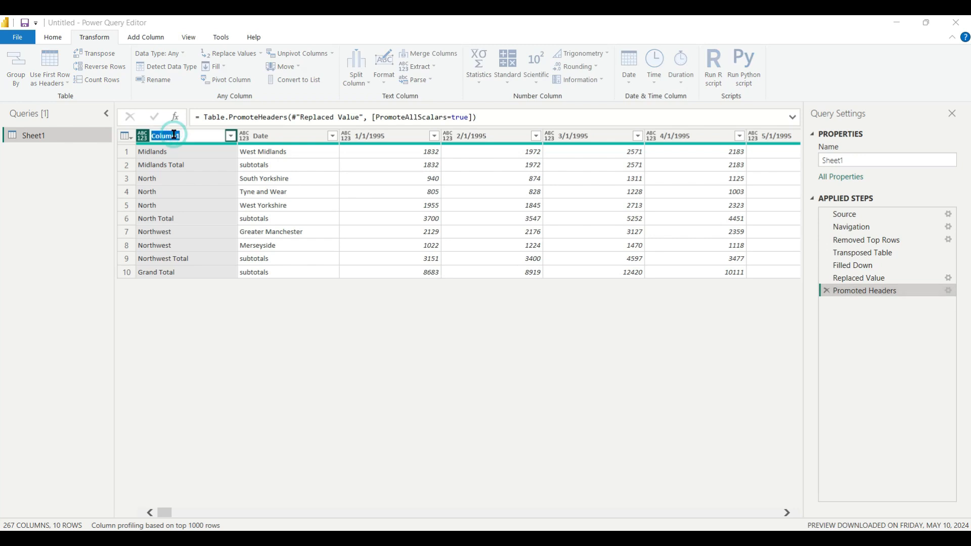
text(Area)
key(Return)
double_click(268, 136)
text(Re)
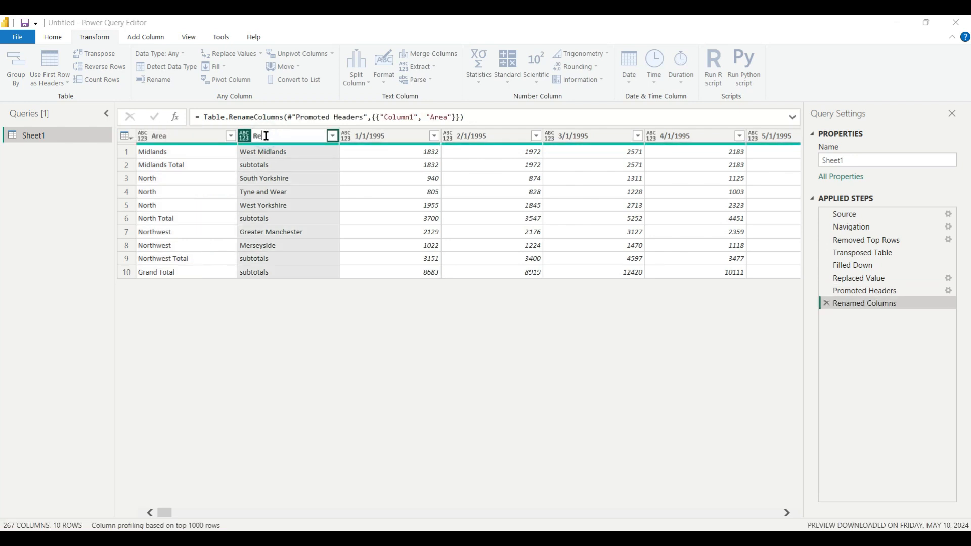
text(gions)
Unpivot all columns other than Area and Regions
click(187, 137)
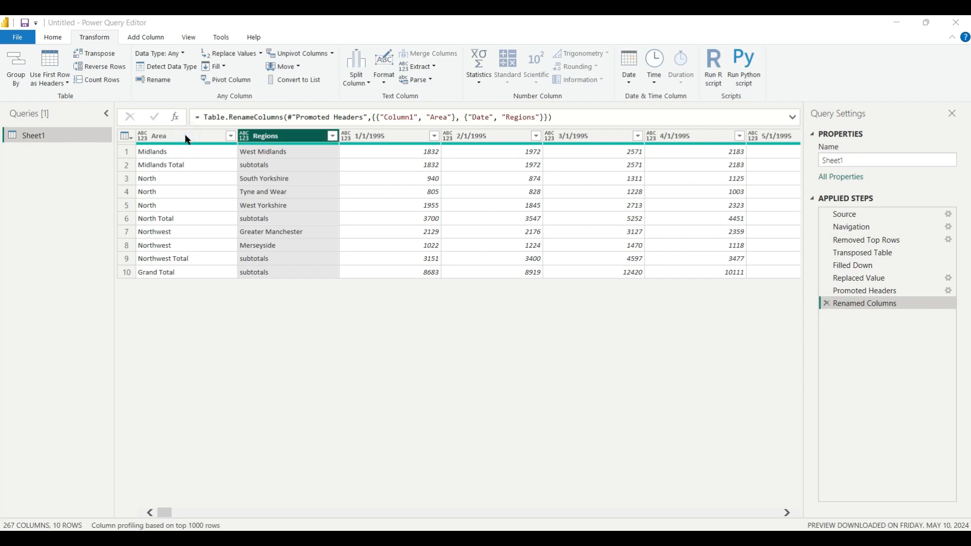
ctrl+click(270, 141)
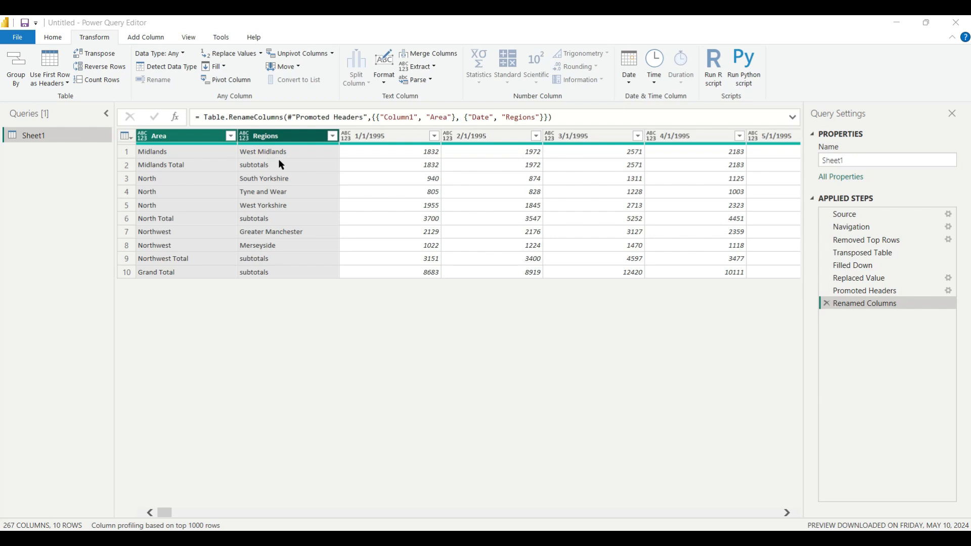
click(331, 53)
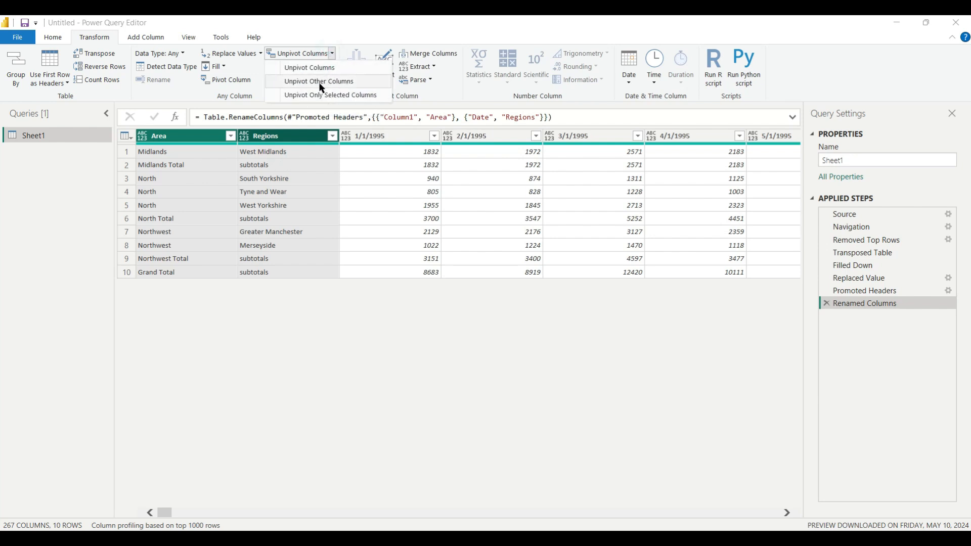
click(319, 81)
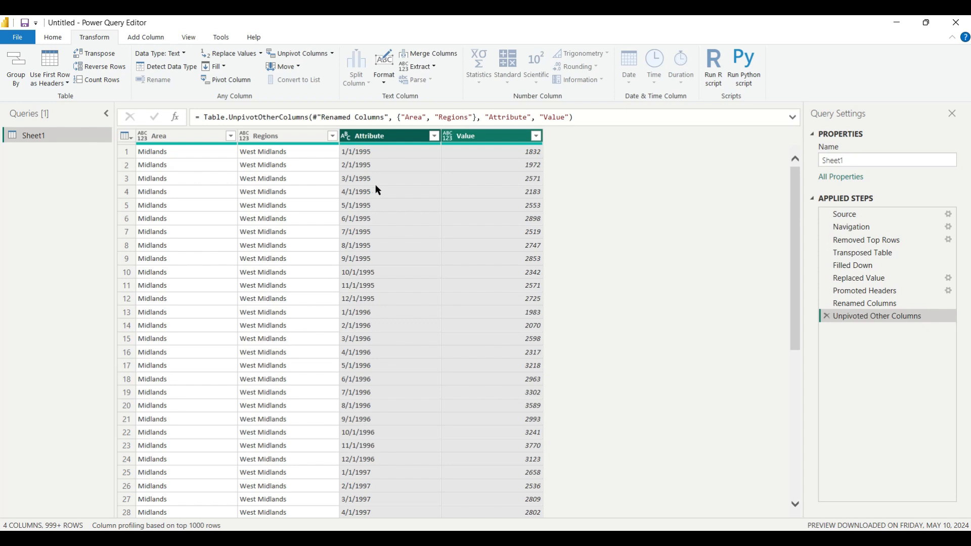
Rename the Attribute column to Date and the Value column to Sales volume
click(376, 139)
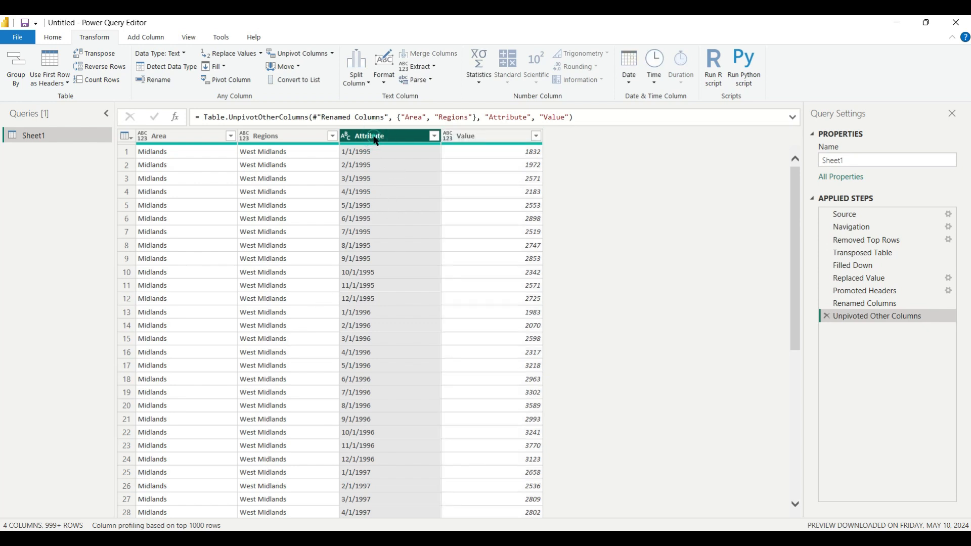
click(377, 139)
text(Date)
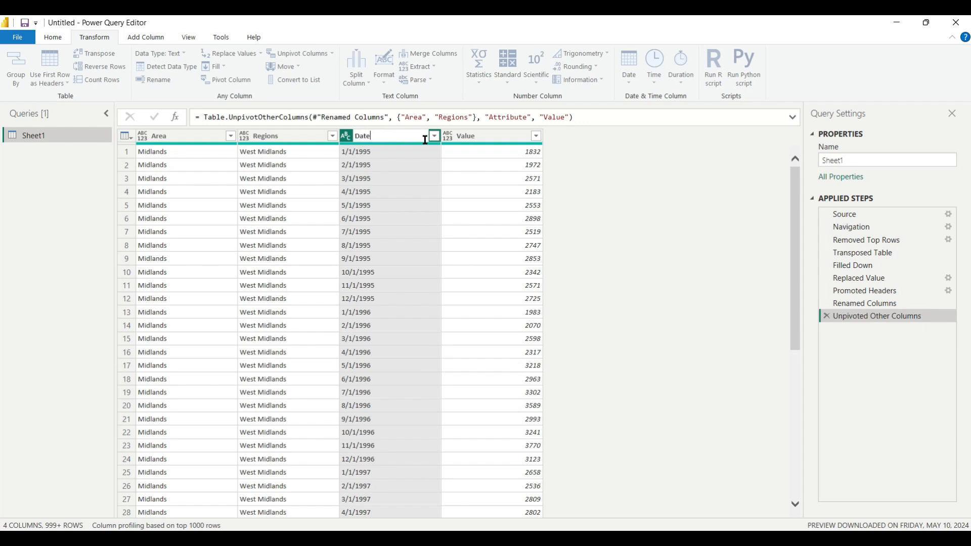
double_click(470, 139)
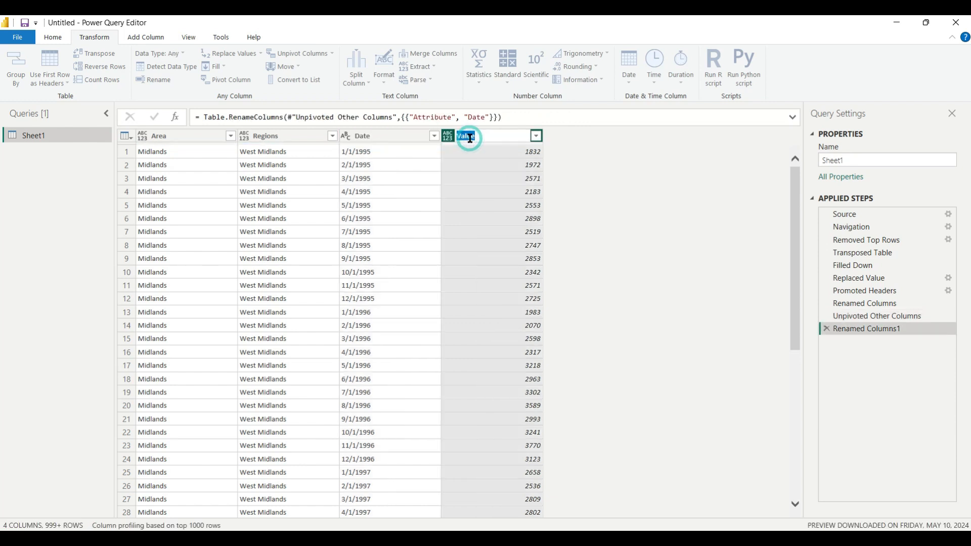
text(Sales volume)
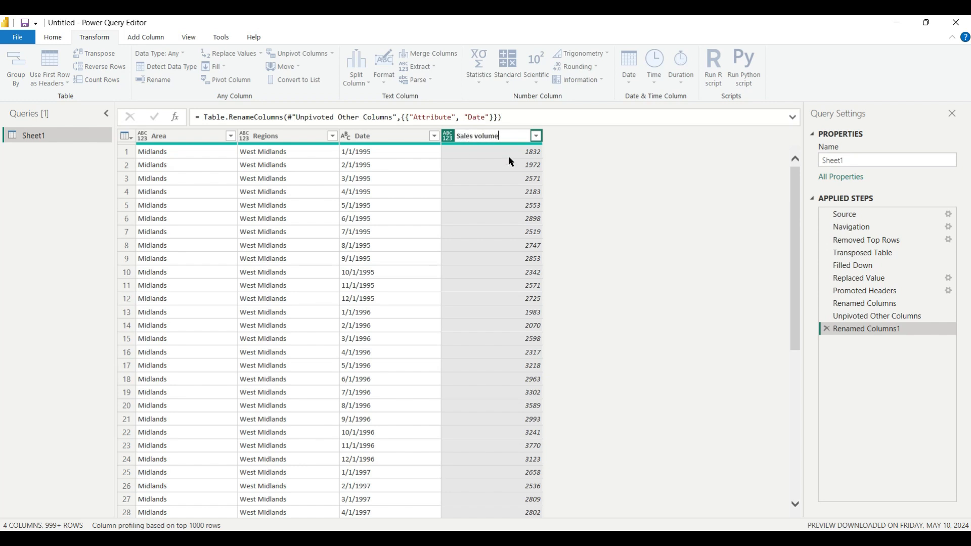
key(Return)
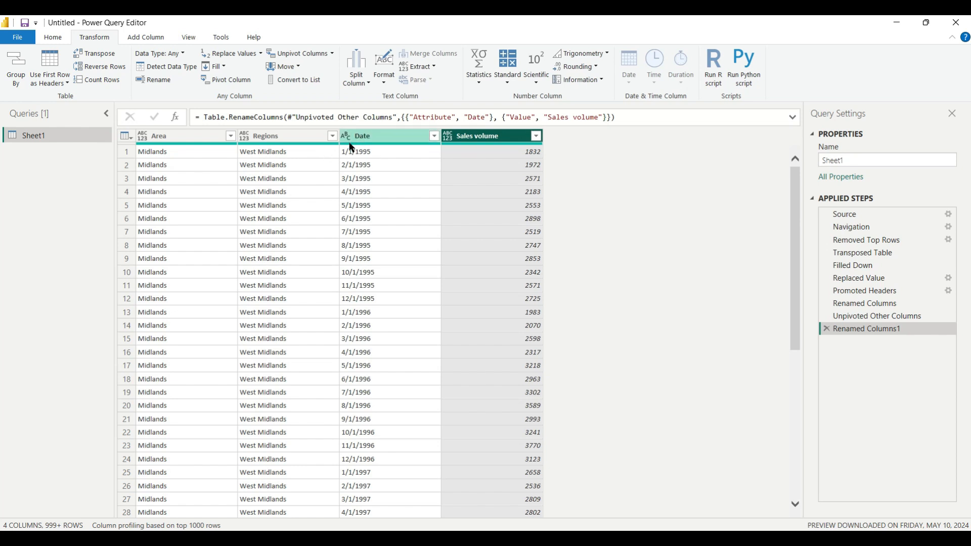
Set the Sales volume column's data type to Whole Number and the Date column's to Date
click(449, 138)
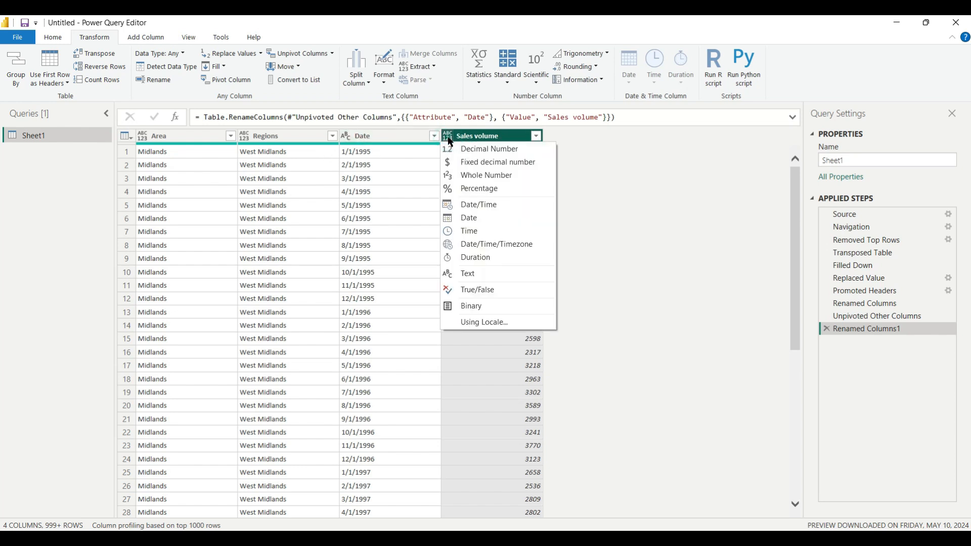
click(473, 181)
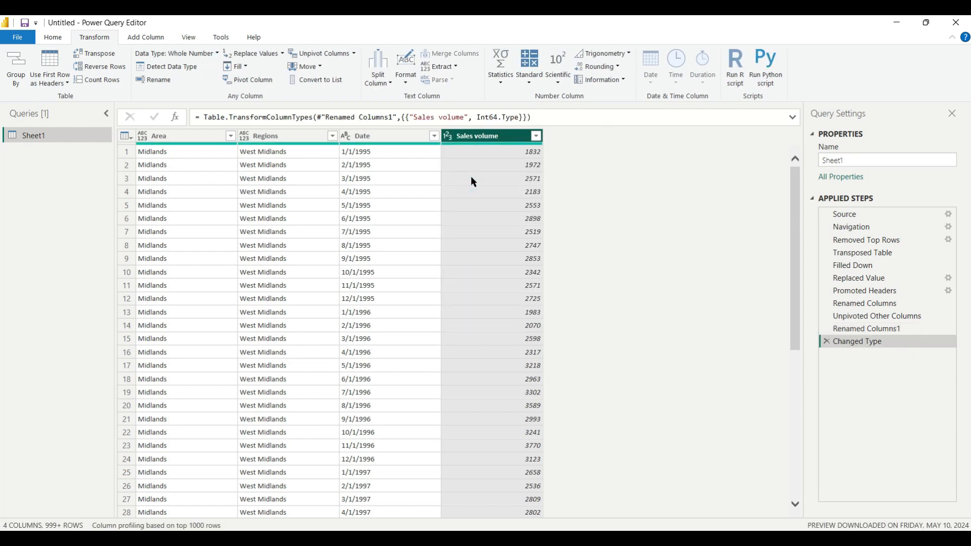
click(347, 141)
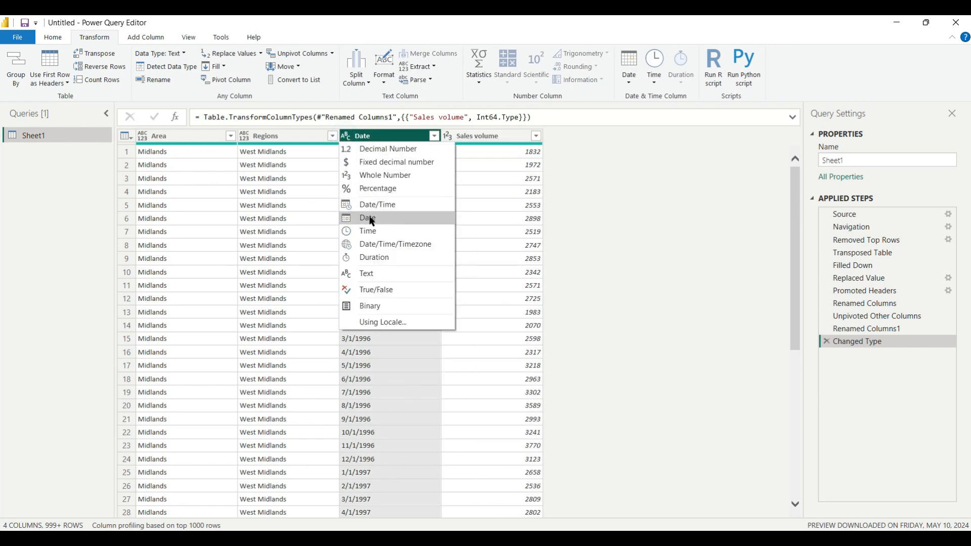
click(369, 217)
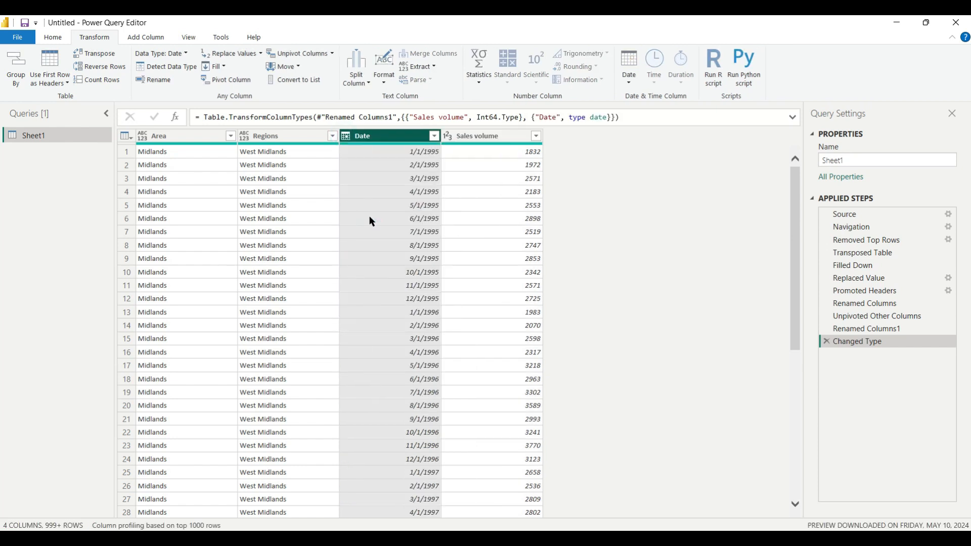
Replace the errors in the Date column with null
scroll(427, 260, down, 7)
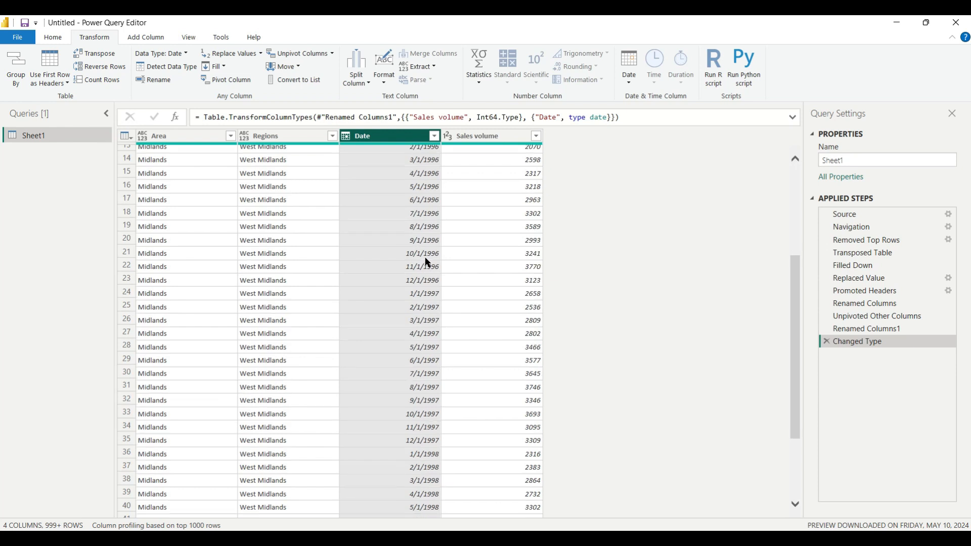
scroll(428, 261, down, 3)
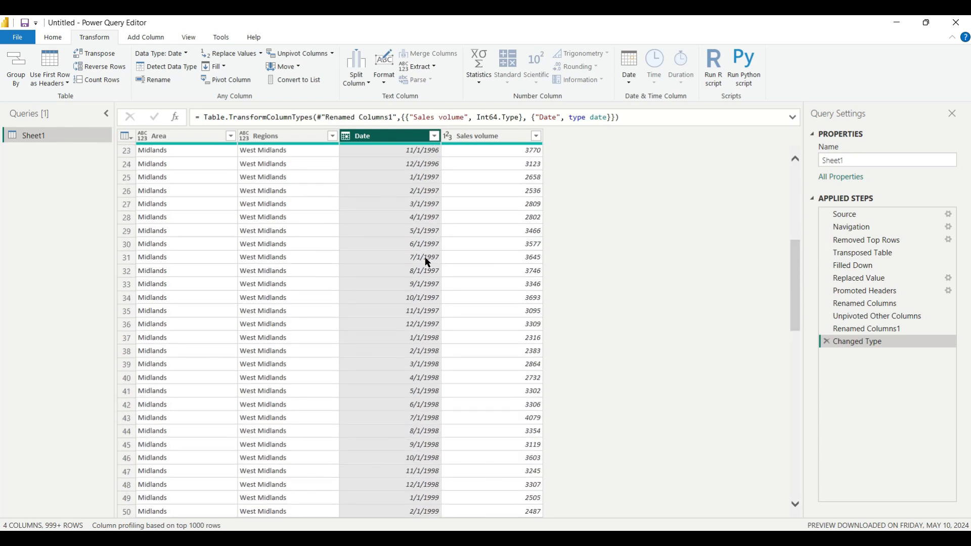
scroll(427, 263, down, 3)
scroll(427, 261, down, 15)
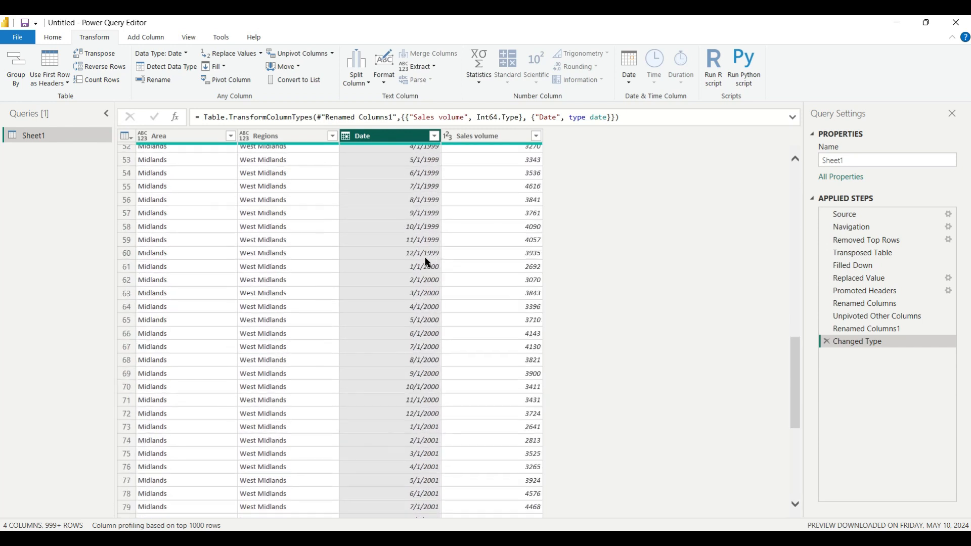
scroll(427, 261, down, 20)
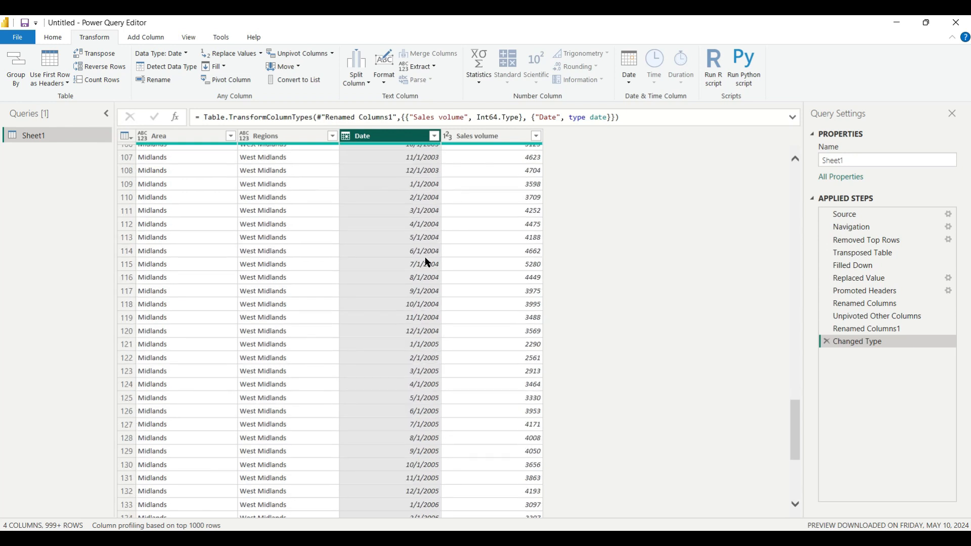
scroll(427, 262, down, 20)
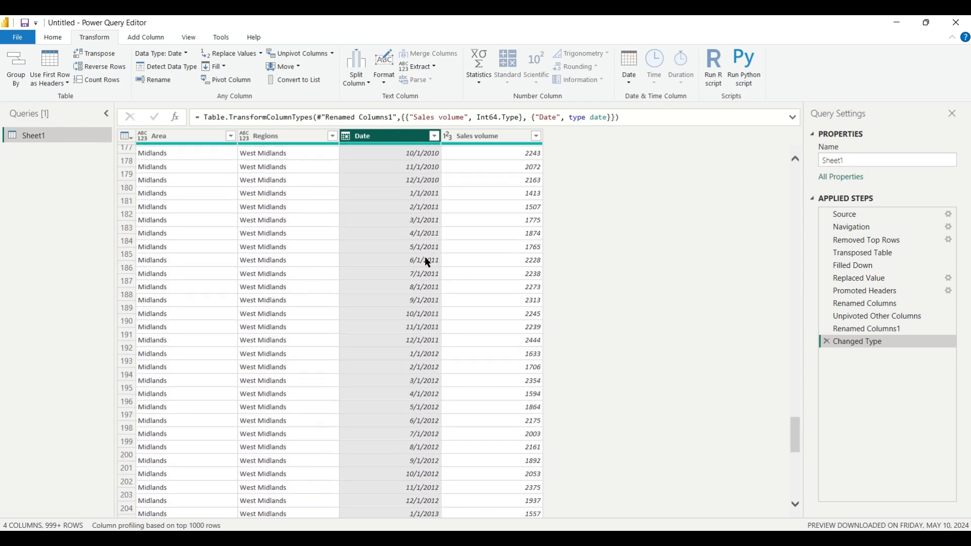
scroll(427, 262, down, 4)
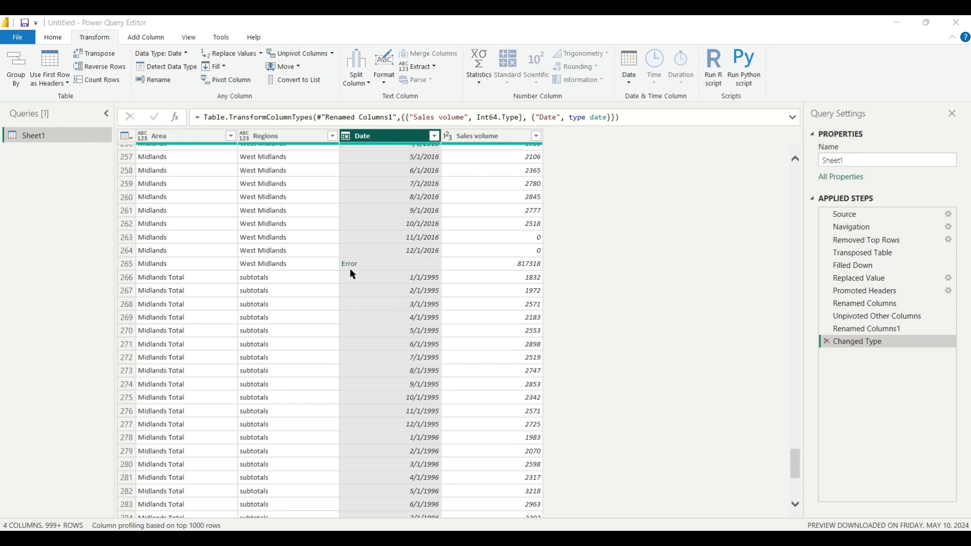
right_click(377, 139)
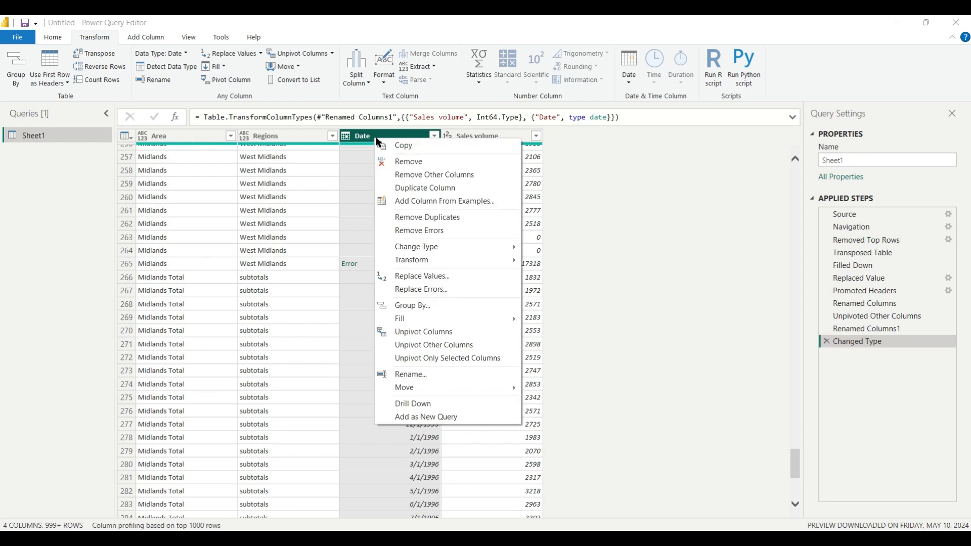
click(404, 290)
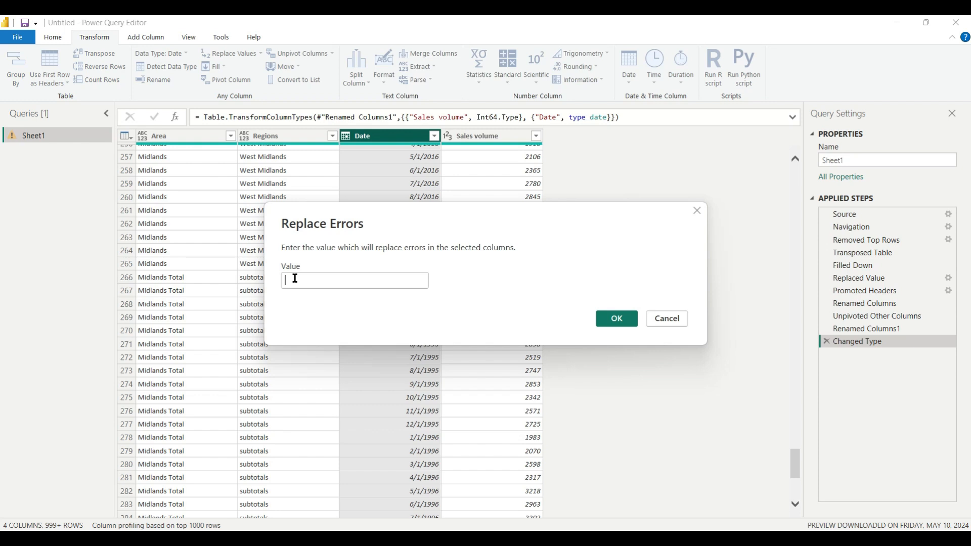
text(12)
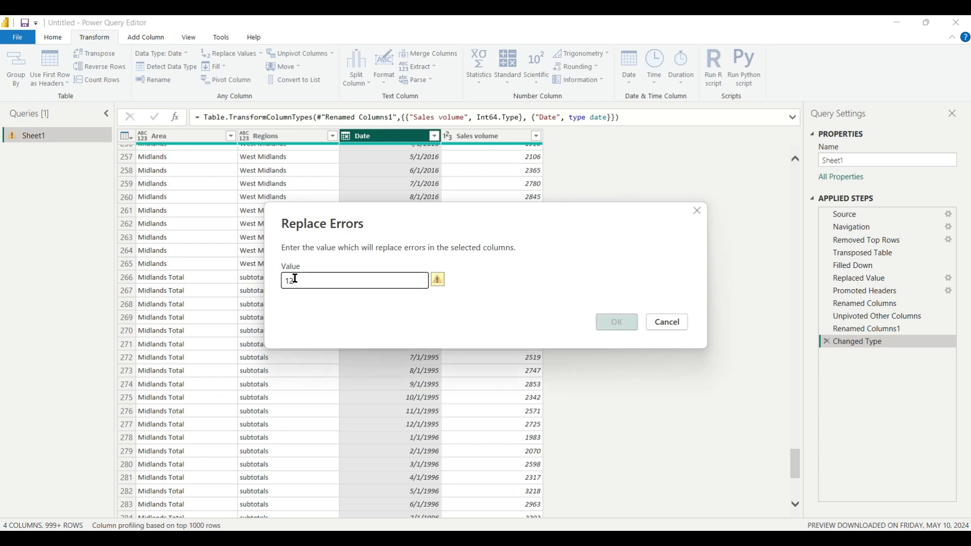
text(/)
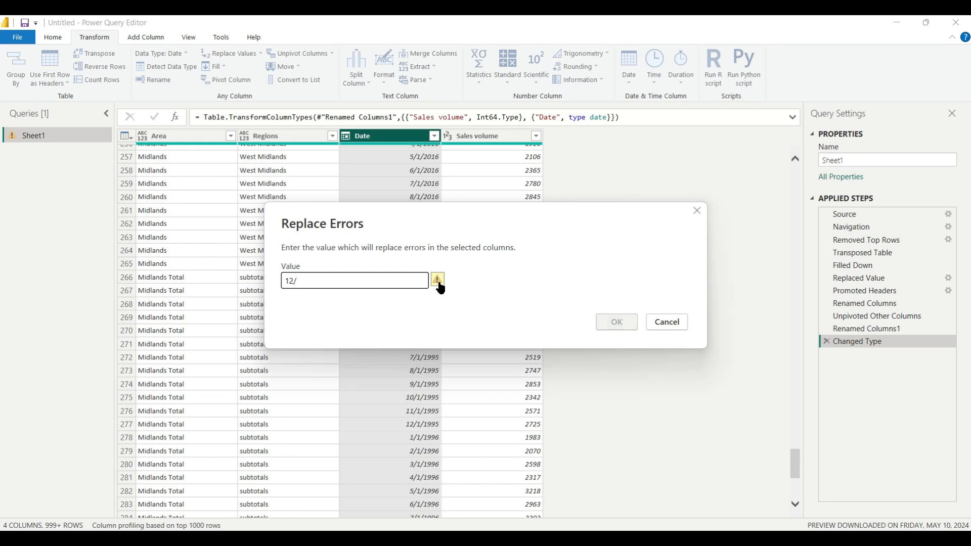
key(BackSpace)
key(BackSpace)
key(BackSpace)
text(null)
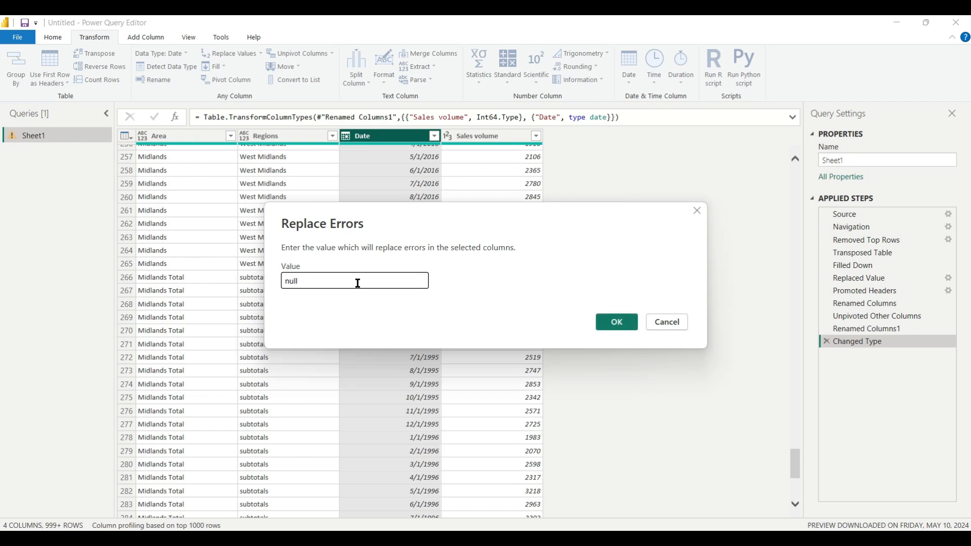
click(618, 323)
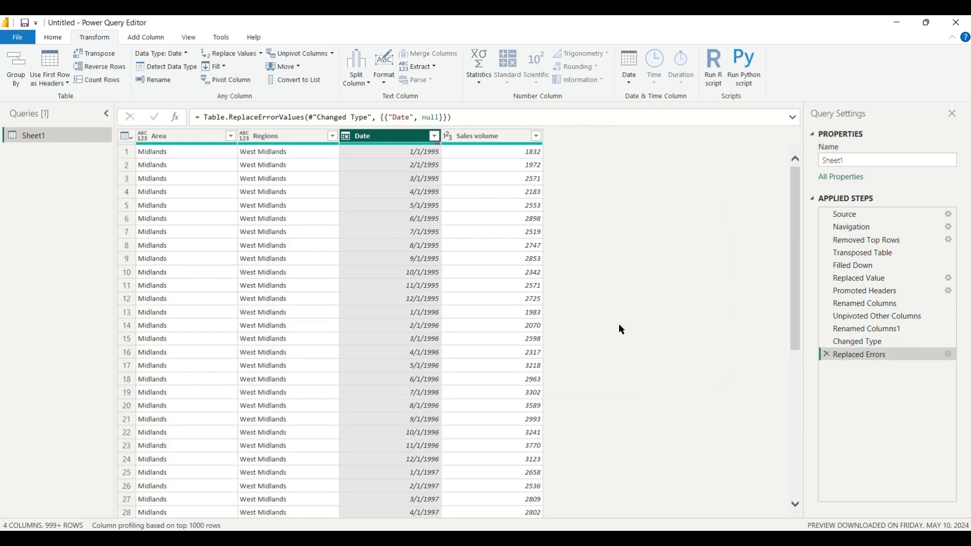
Filter the Date column to keep only rows whose date does not equal null
scroll(619, 324, down, 13)
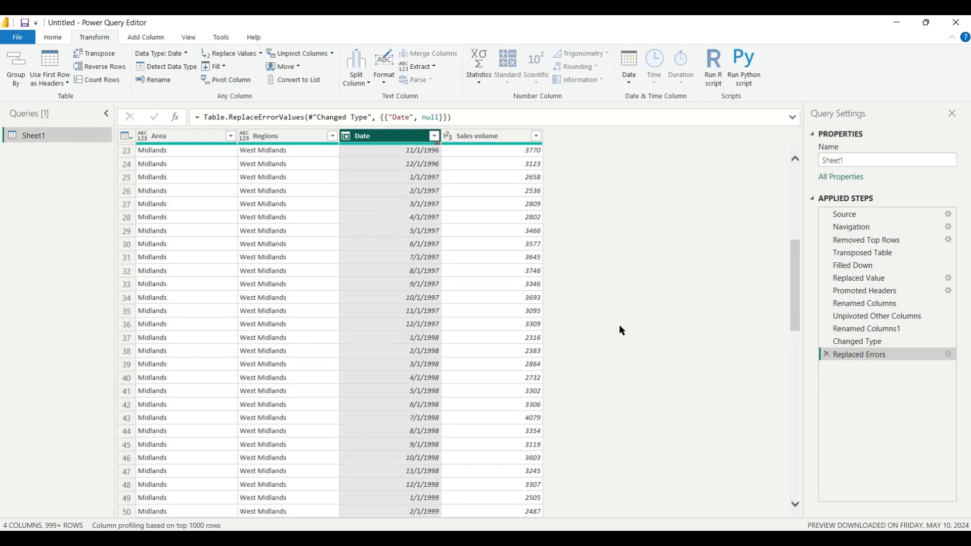
scroll(521, 312, down, 20)
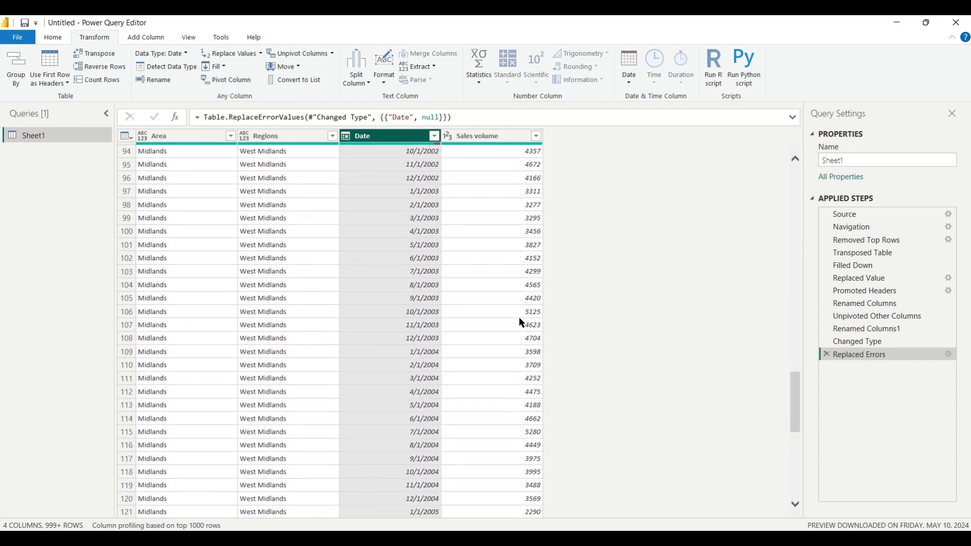
scroll(520, 319, down, 20)
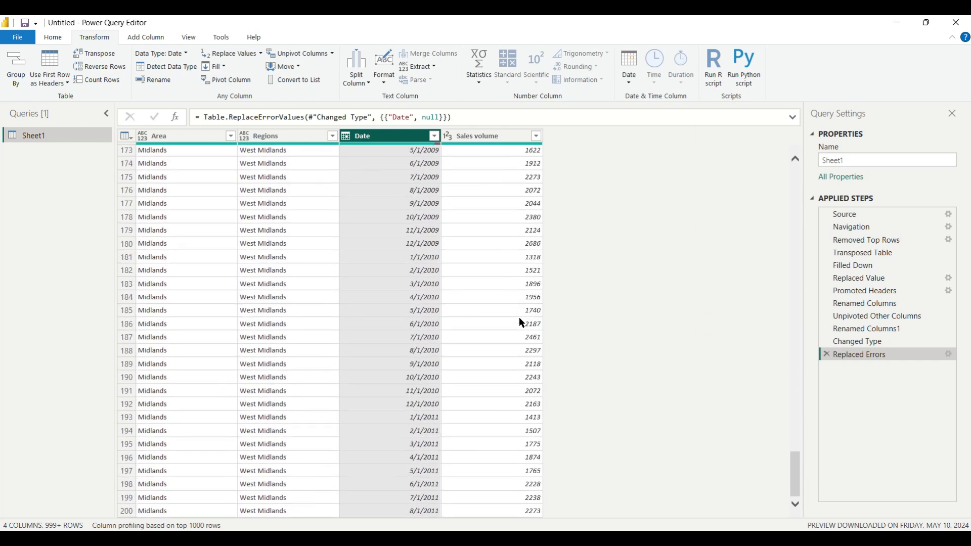
scroll(519, 318, down, 20)
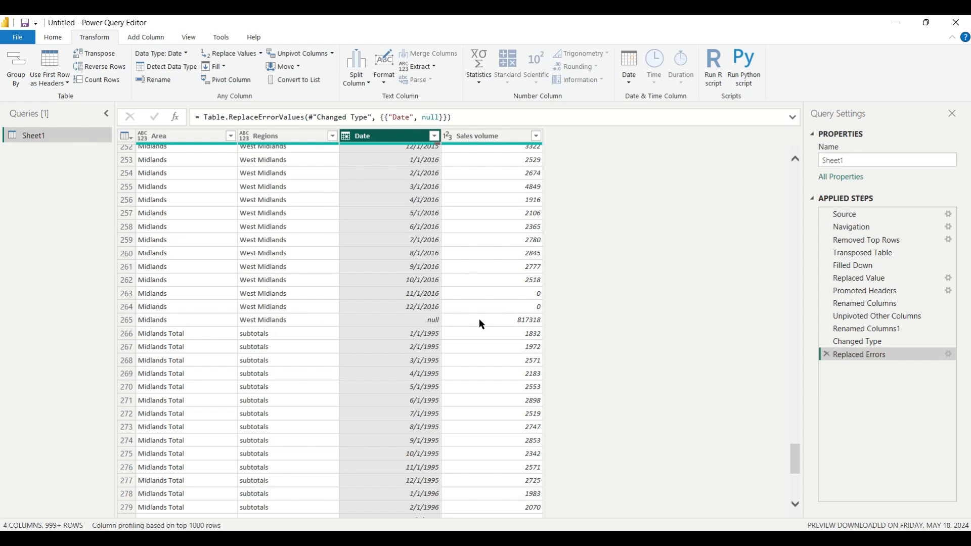
click(410, 321)
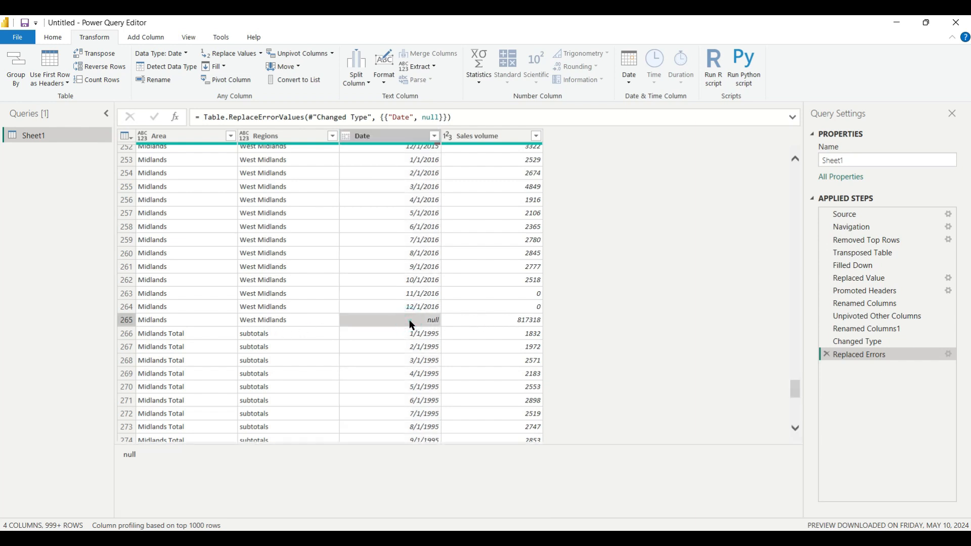
right_click(410, 321)
mouse_move(428, 344)
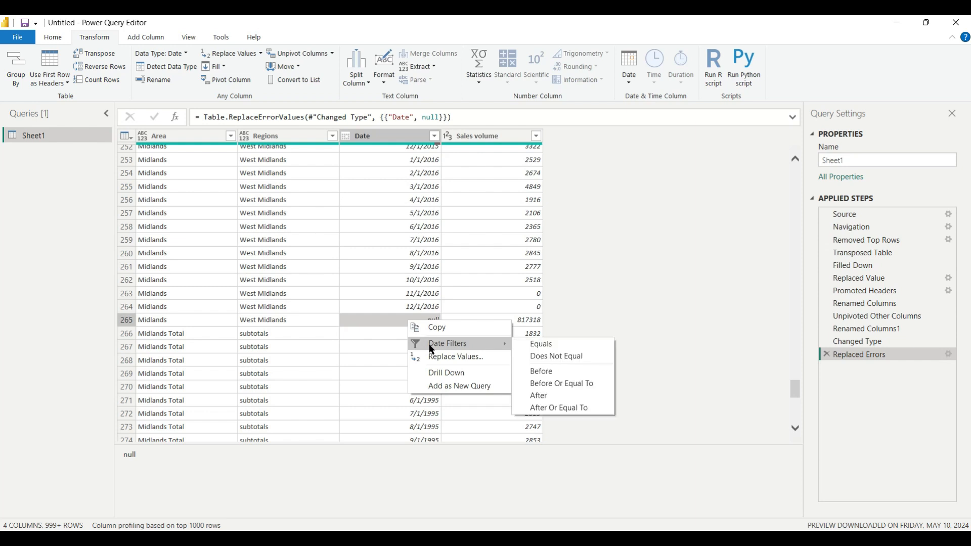
click(546, 357)
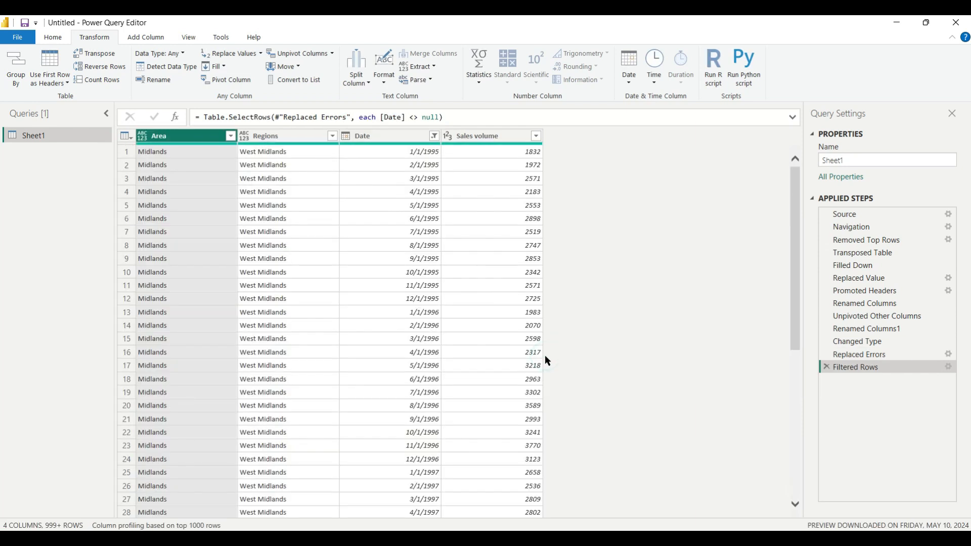